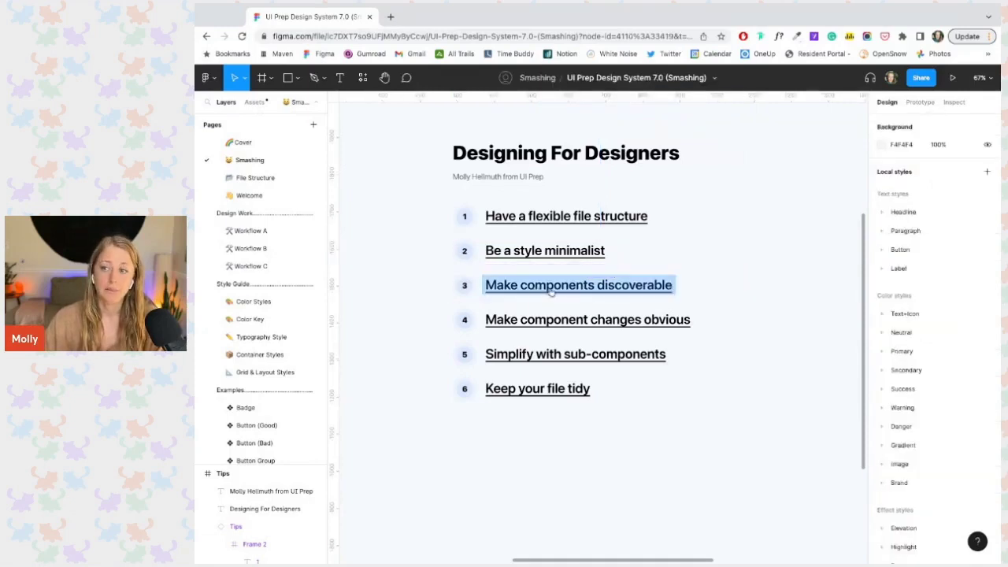
Step: Follow the Make components discoverable tip to the Button (Bad) example page
click(550, 292)
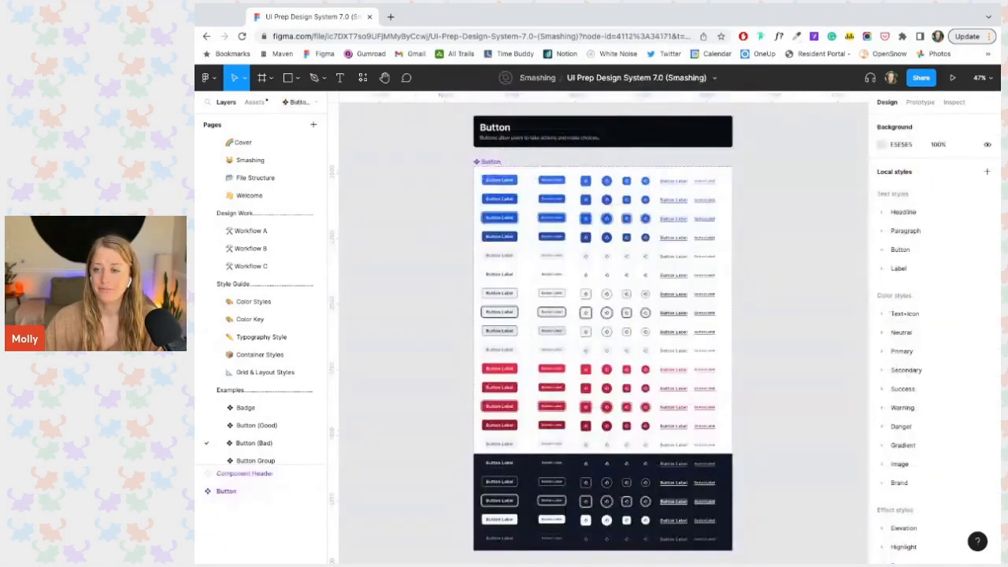
scroll(436, 222, right, 2)
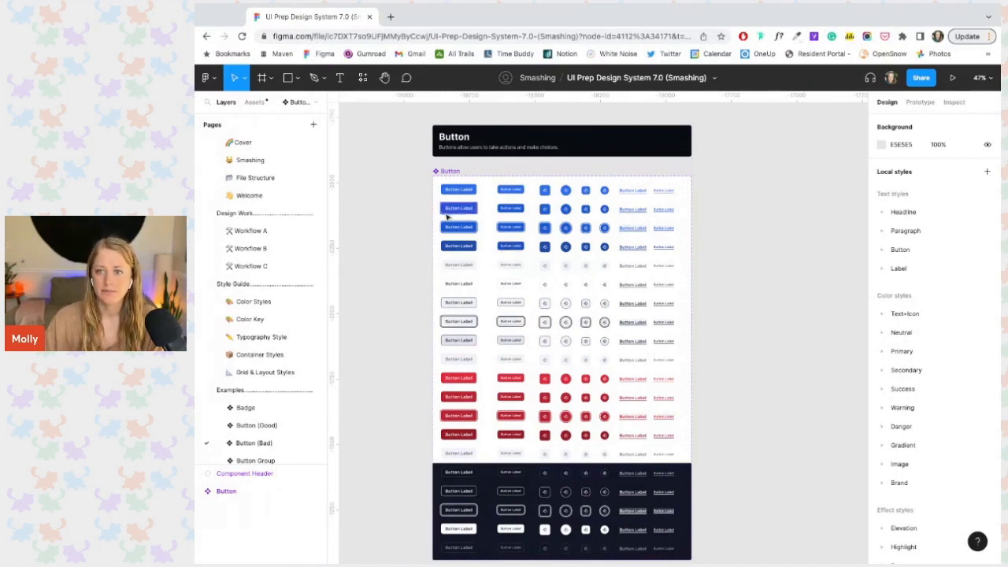
Step: Show local components in Assets and expand Button (Bad) to reveal its single Button component
click(255, 101)
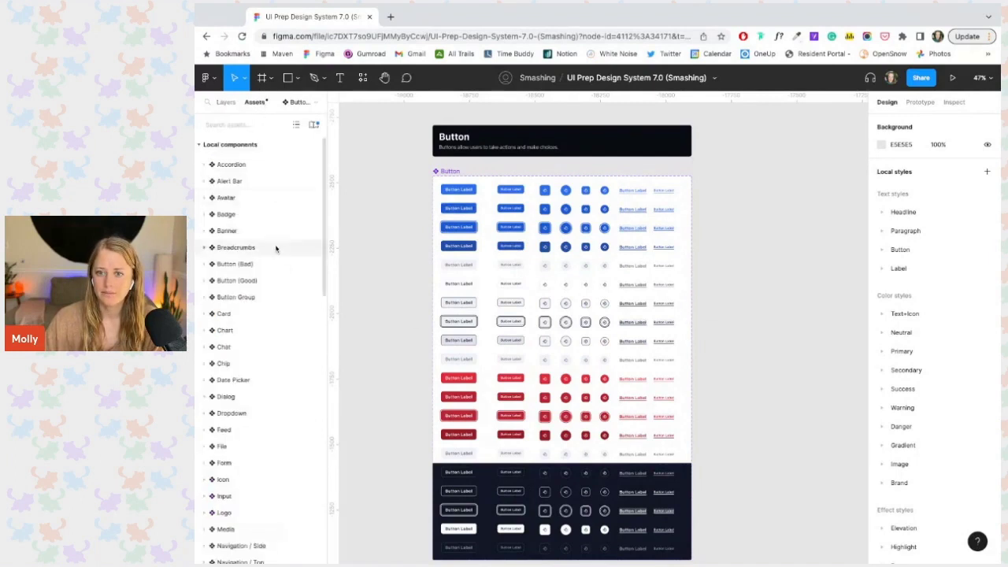
click(227, 267)
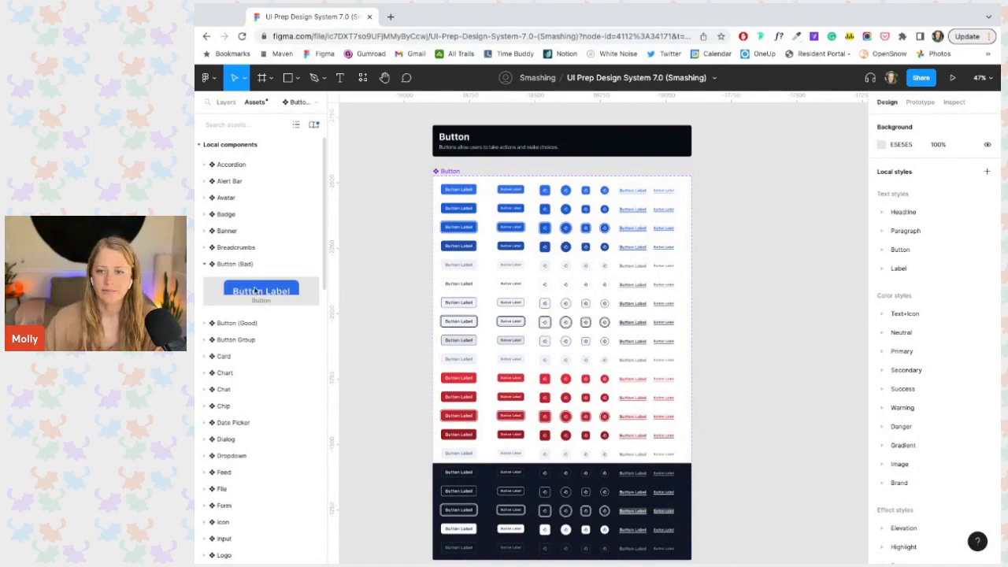
Step: Place a Button (Bad) instance beside the Button frame and set its Style to Link
drag(257, 291, 388, 243)
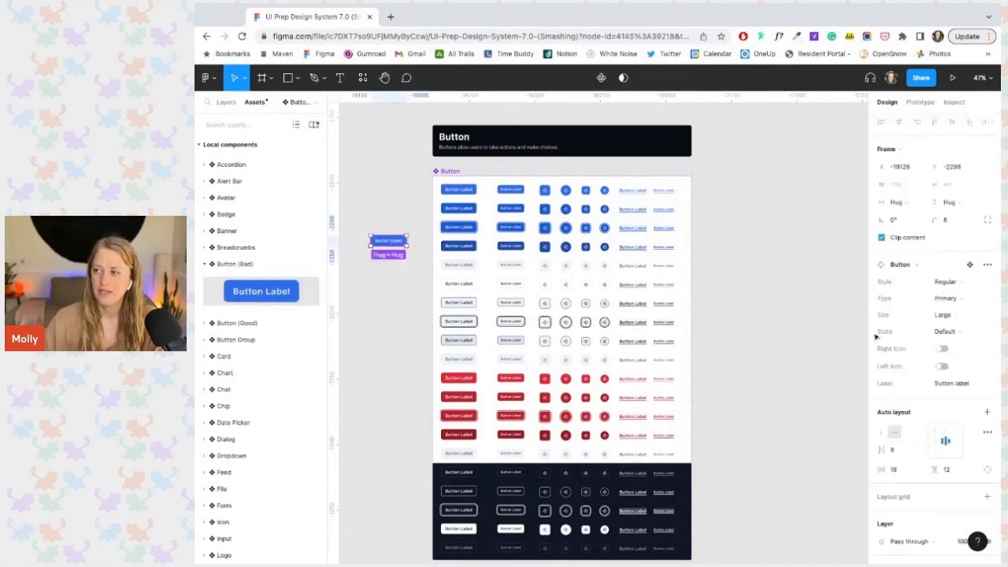
click(959, 287)
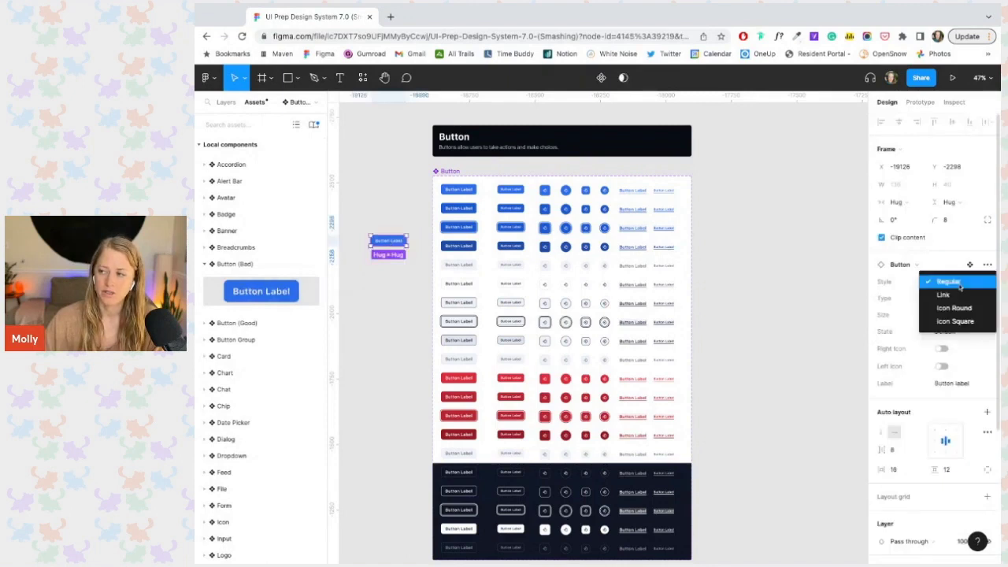
click(952, 295)
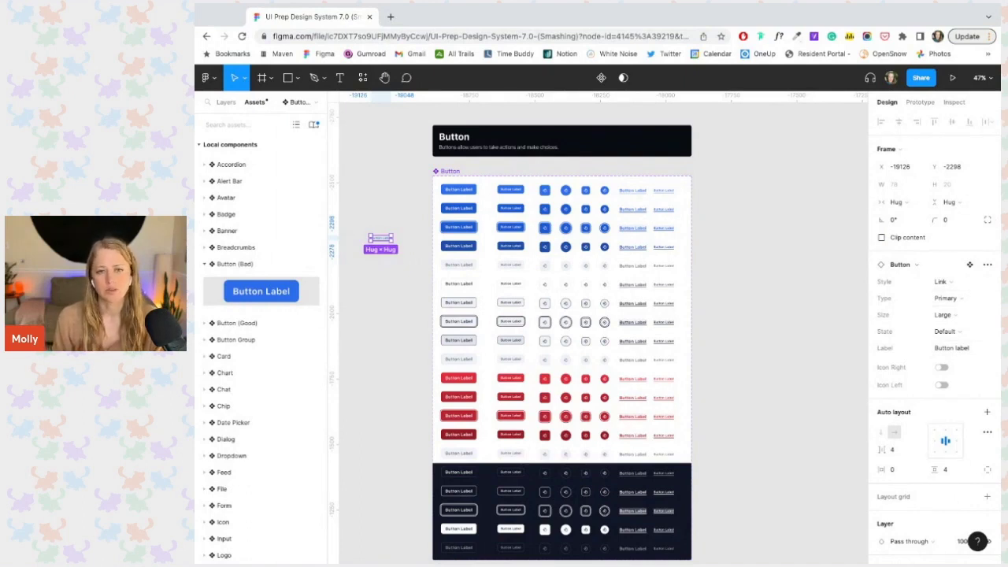
click(360, 220)
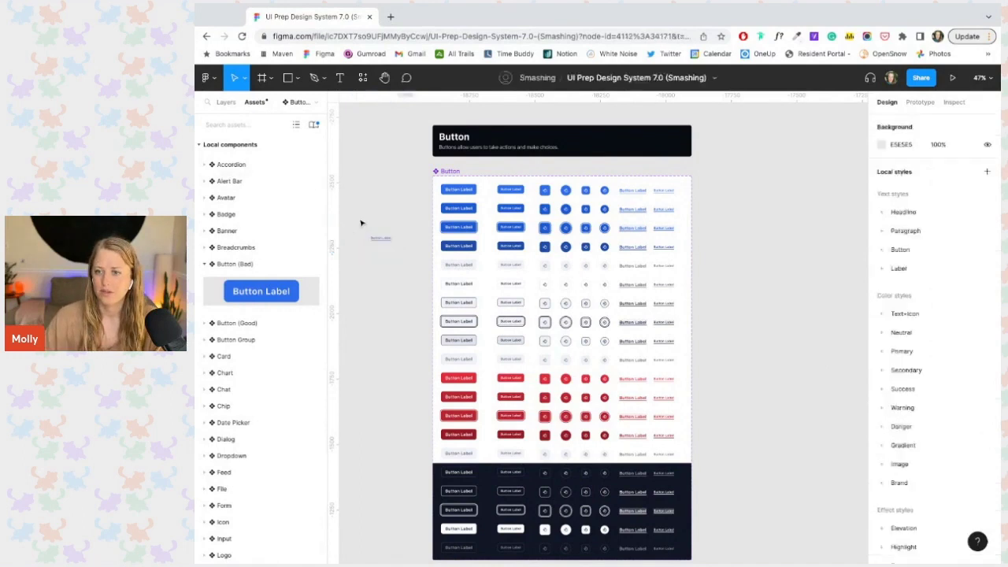
Step: Delete the test button instance and open the Button (Good) page from the pages list
drag(360, 221, 392, 264)
key(Delete)
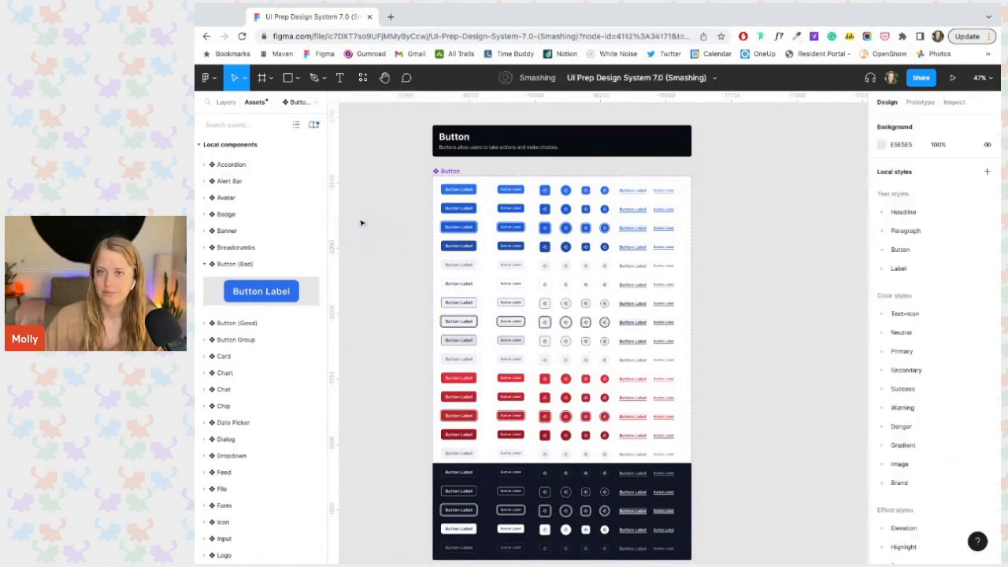
click(226, 102)
scroll(261, 358, down, 2)
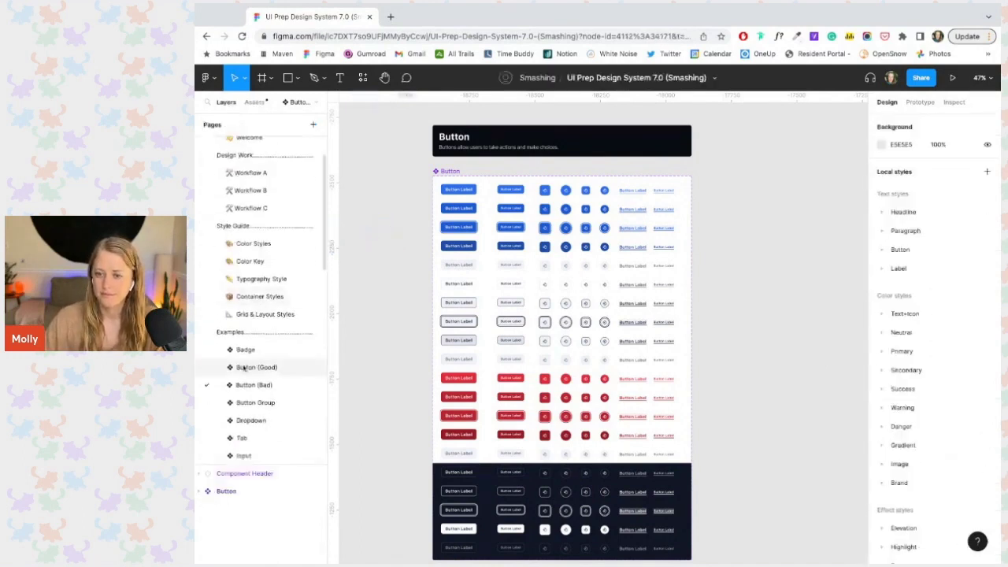
click(258, 366)
click(403, 280)
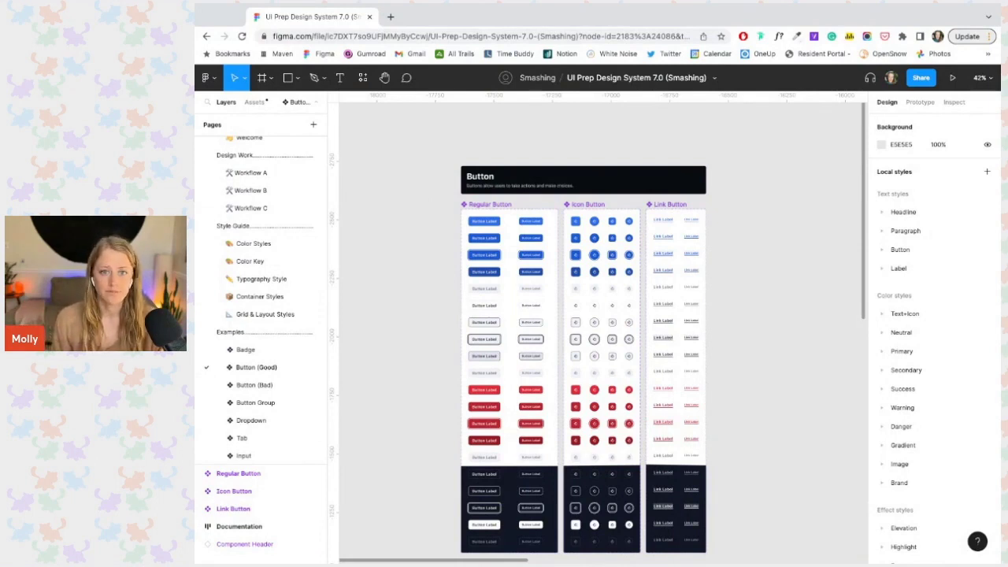
scroll(396, 302, down, 2)
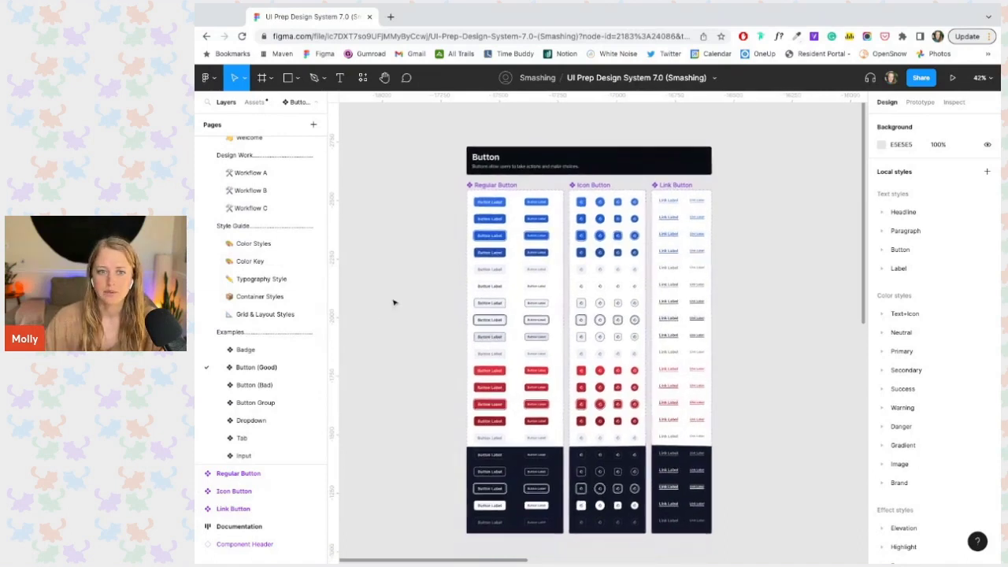
Step: Collapse Button (Bad) and expand Button (Good) to show Regular, Icon and Link Button components
click(254, 102)
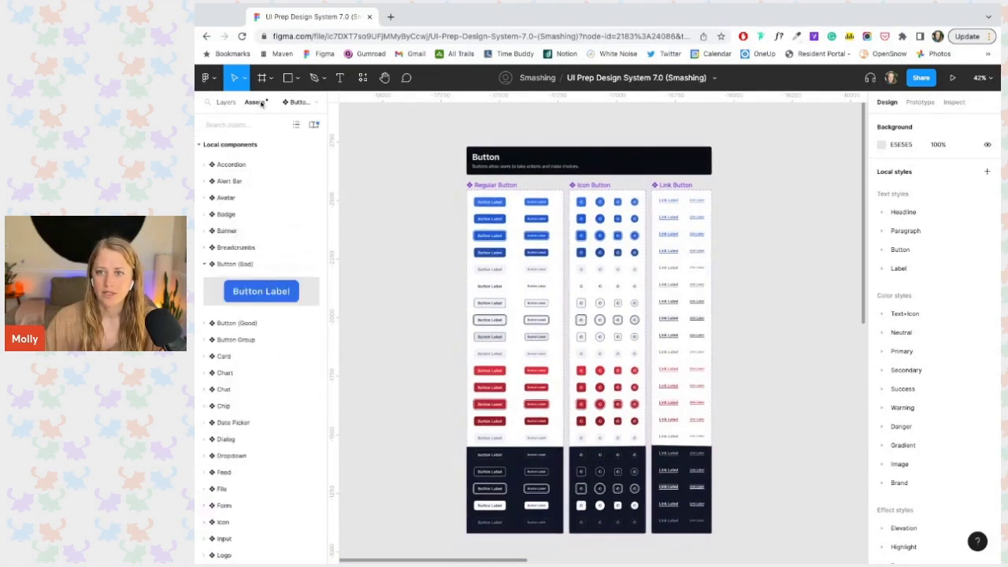
click(204, 264)
click(205, 281)
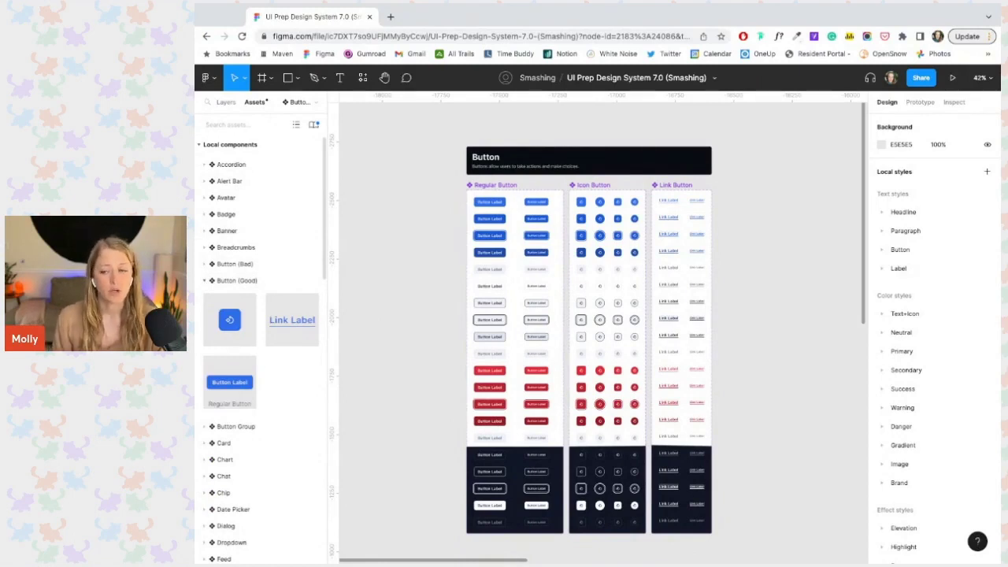
drag(441, 200, 512, 372)
click(450, 283)
click(464, 370)
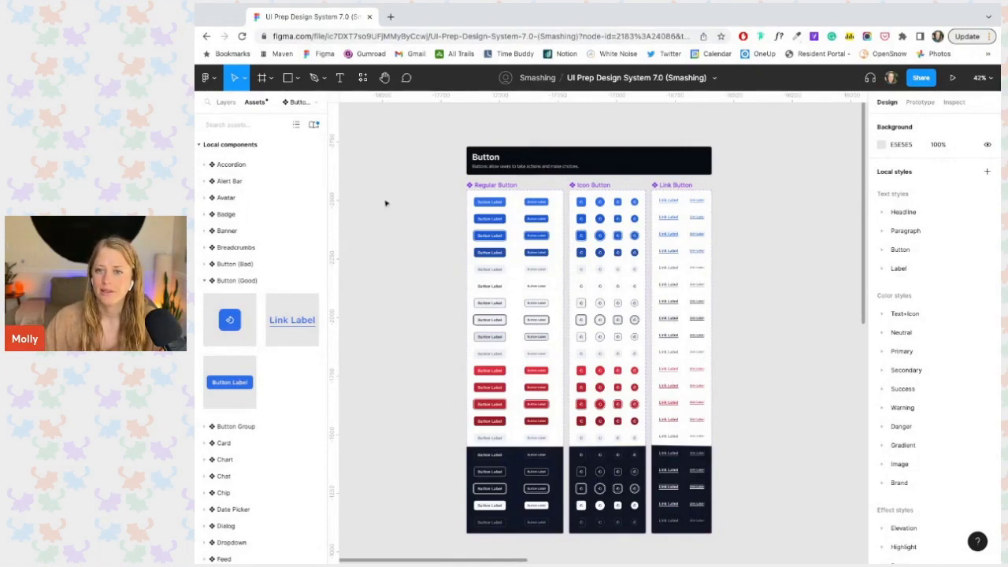
click(227, 103)
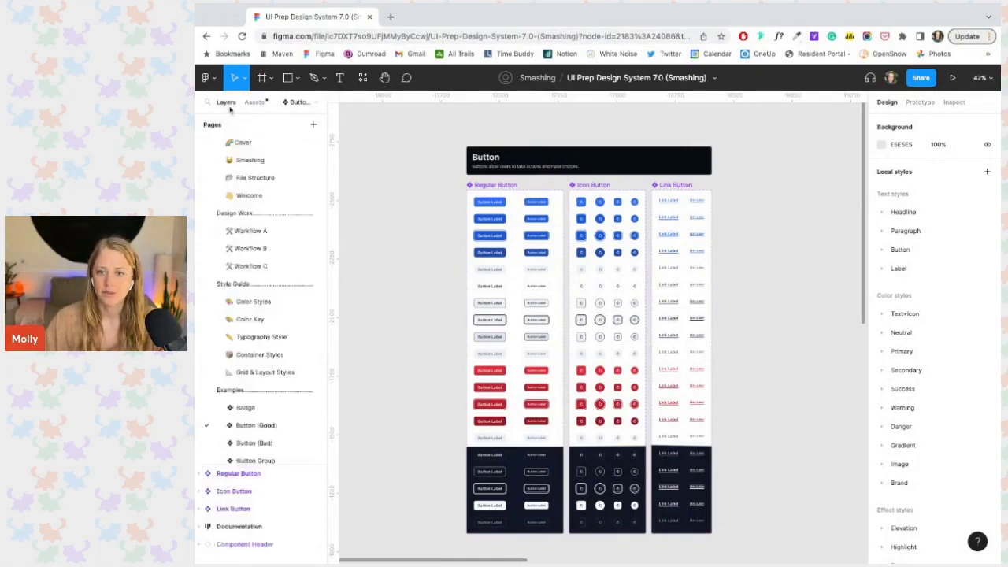
Step: Open the Badge page and bring up the local components list
scroll(253, 307, down, 3)
click(245, 306)
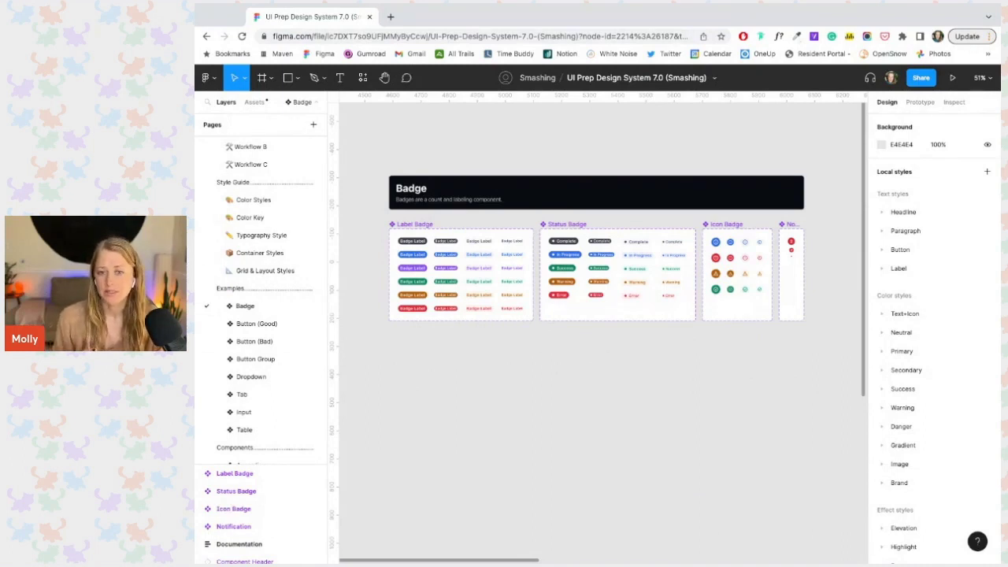
click(254, 102)
Step: Collapse Button (Good) and expand Badge to reveal Icon, Label, Notification and Status badges
click(206, 280)
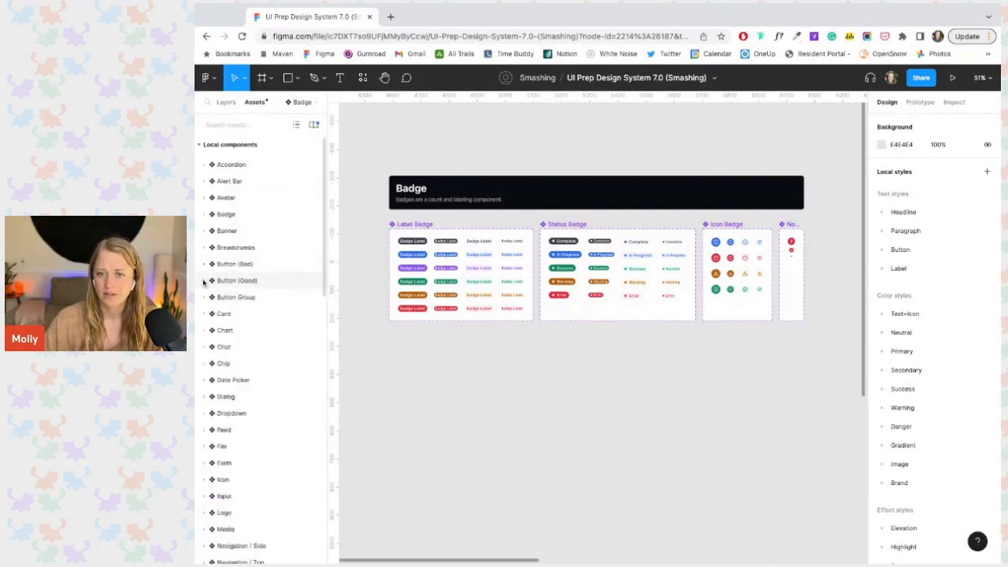
click(205, 215)
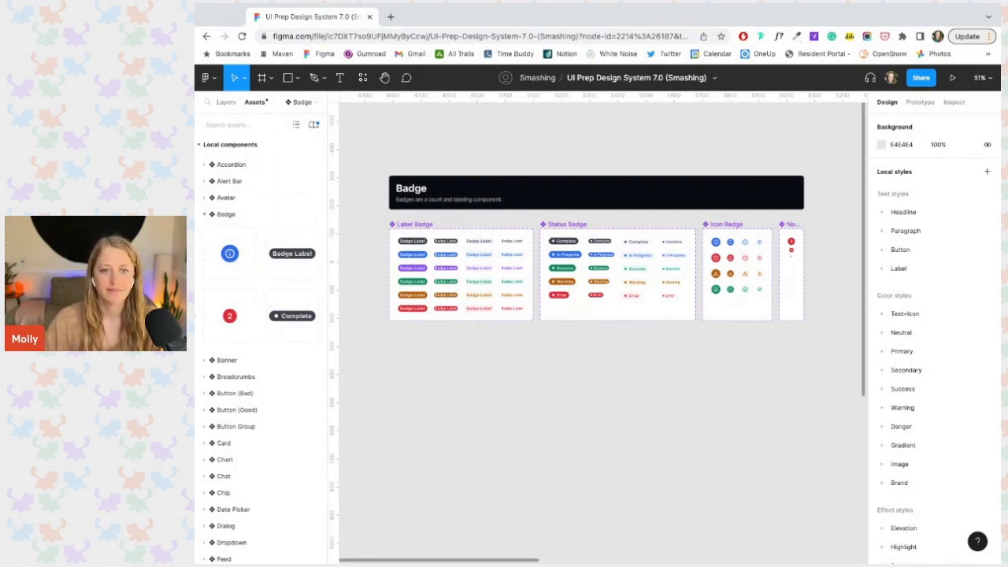
Step: Go back to the pages list and open the Input page
click(228, 103)
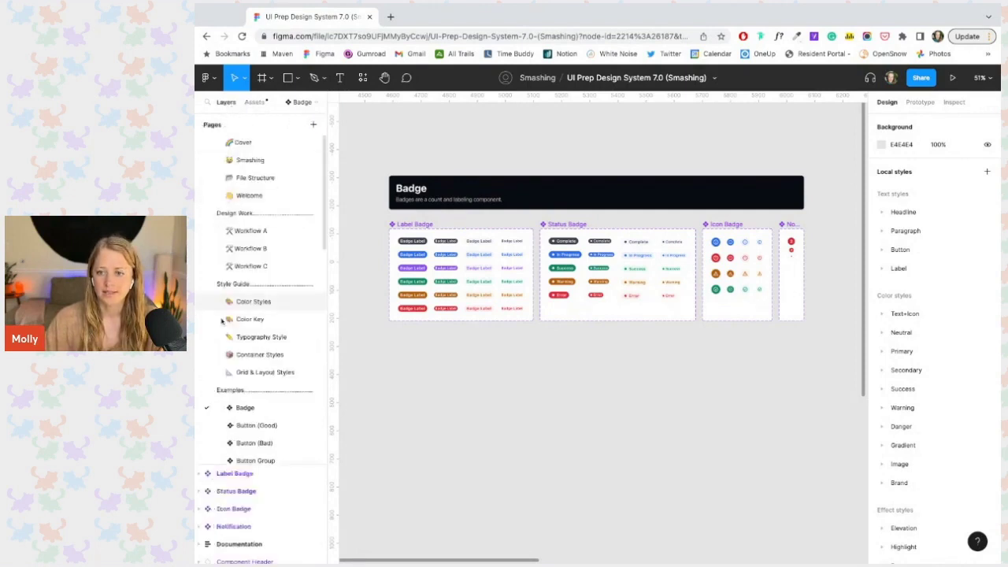
scroll(222, 320, down, 3)
click(244, 352)
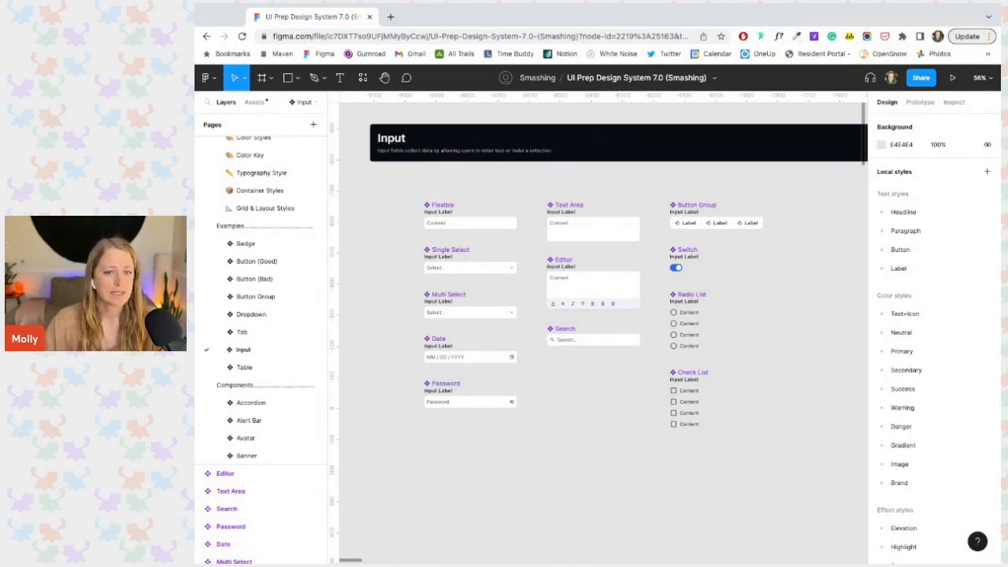
Step: In local components, collapse Badge and expand Input to show its input components
click(266, 104)
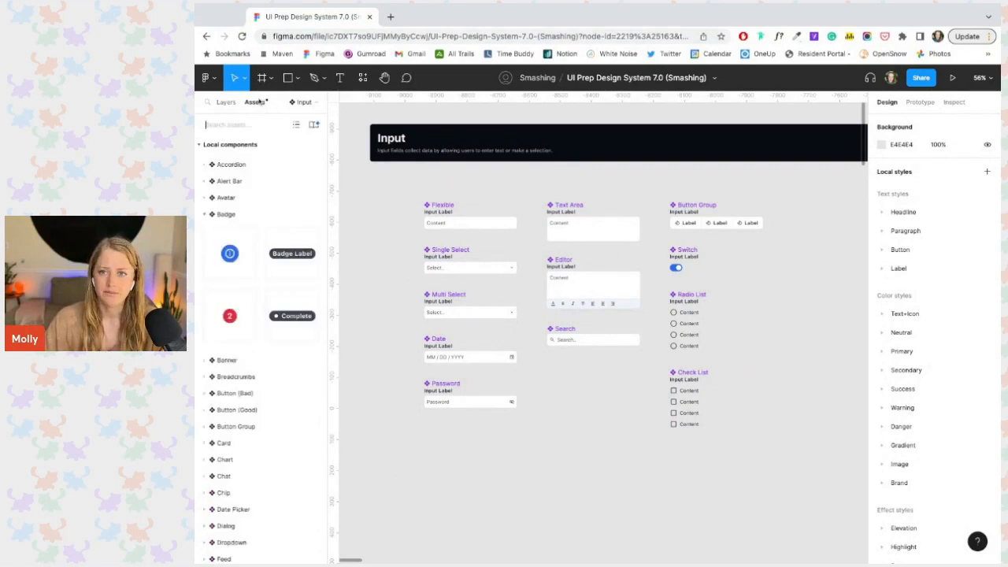
click(204, 214)
scroll(207, 216, down, 3)
scroll(206, 217, down, 1)
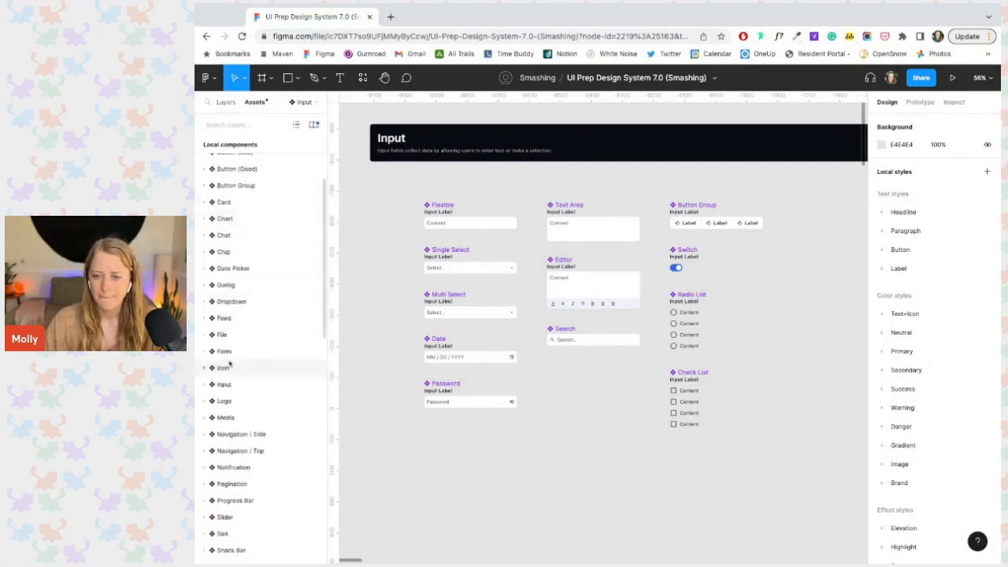
click(223, 385)
scroll(222, 386, down, 5)
scroll(222, 386, down, 1)
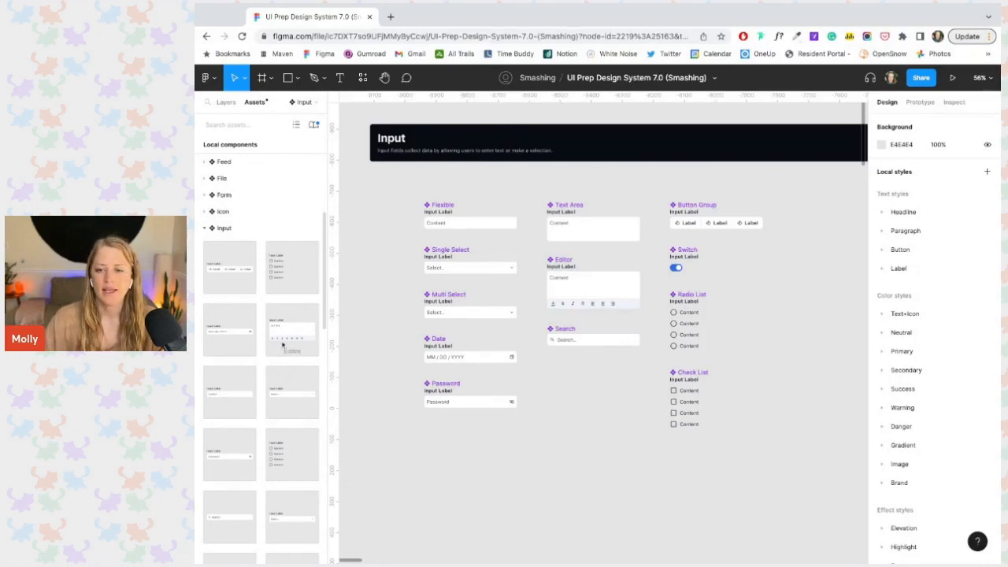
Step: Try a Flexible input instance below Password, then return to the pages list
click(217, 390)
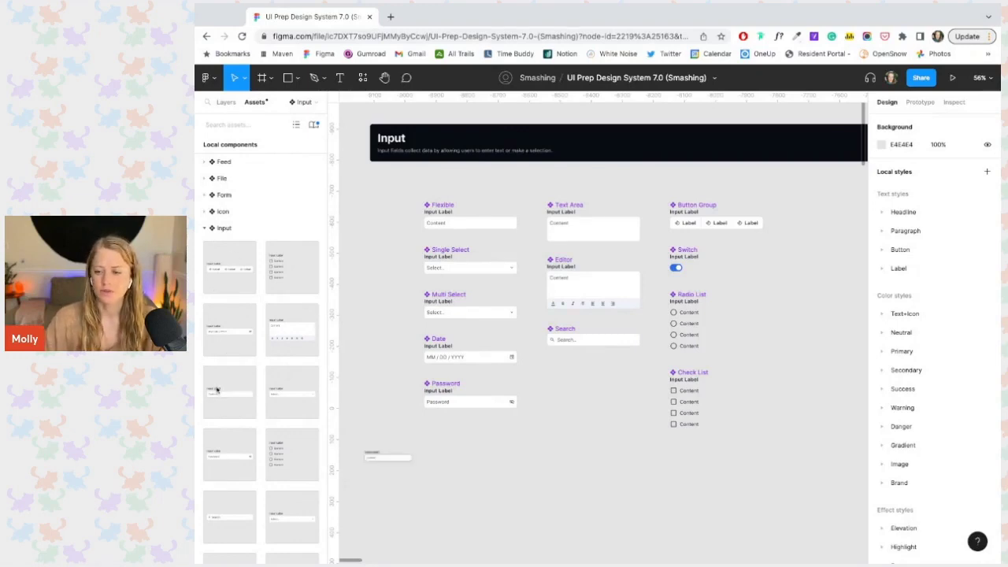
scroll(475, 457, left, 3)
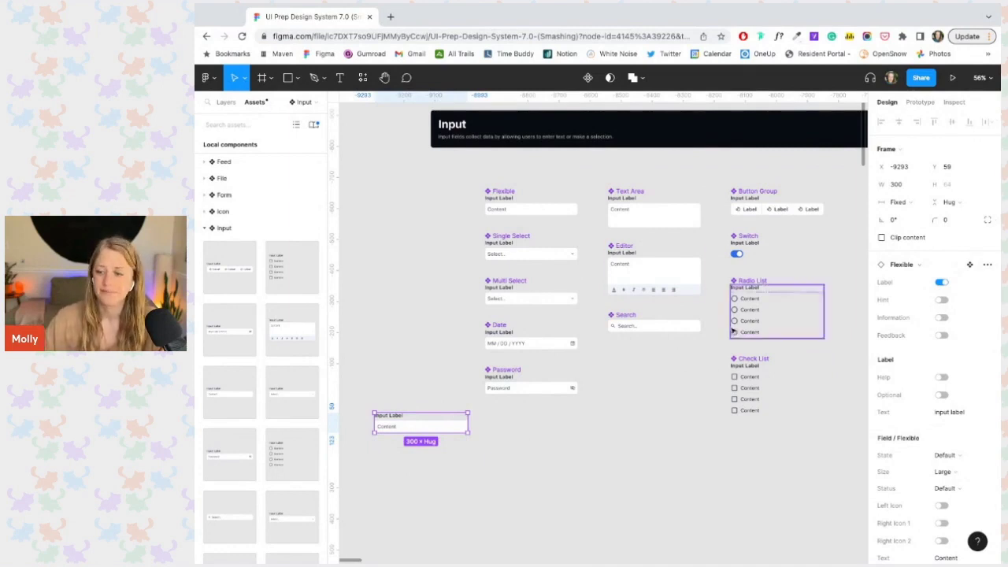
drag(374, 391, 427, 465)
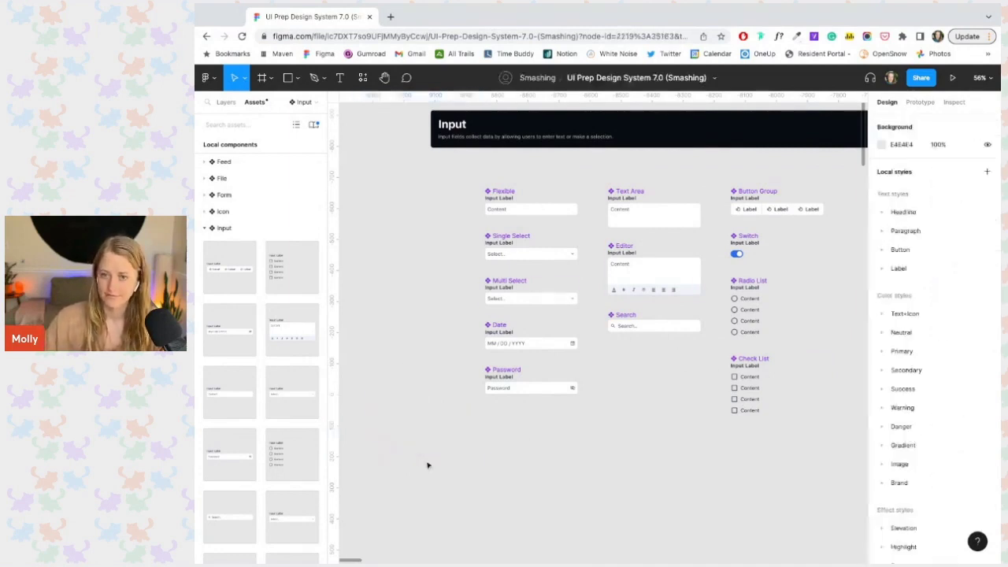
click(205, 228)
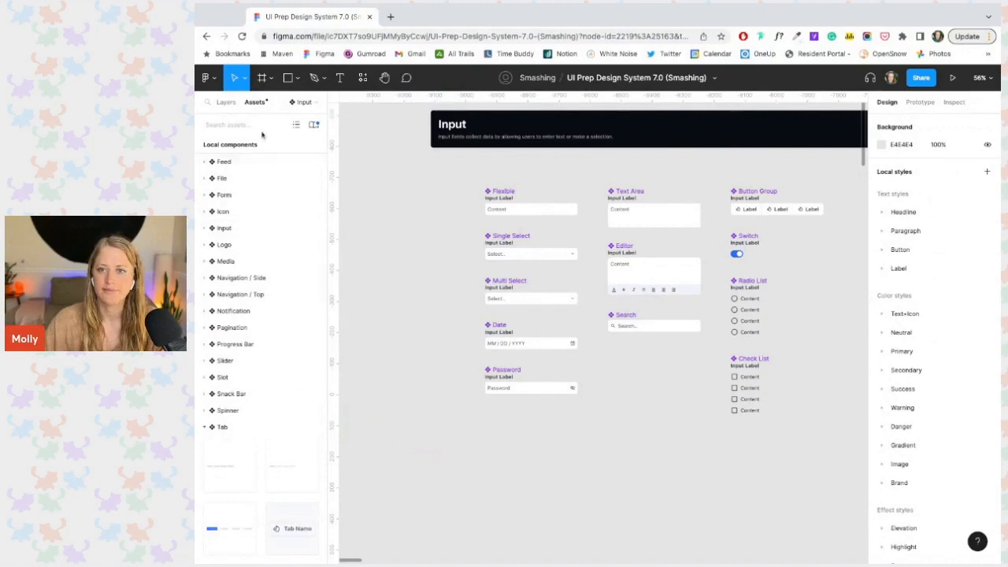
click(225, 101)
click(250, 160)
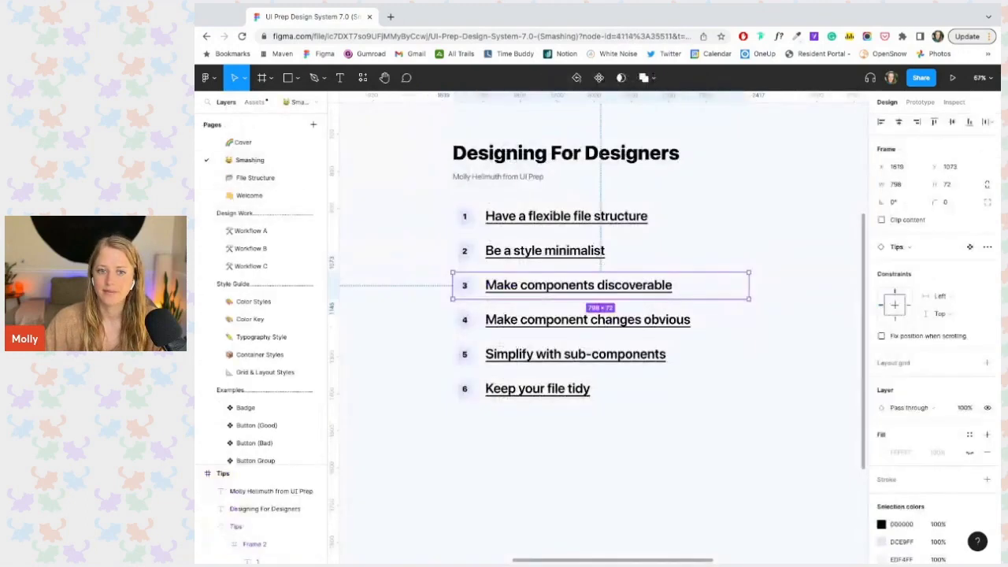